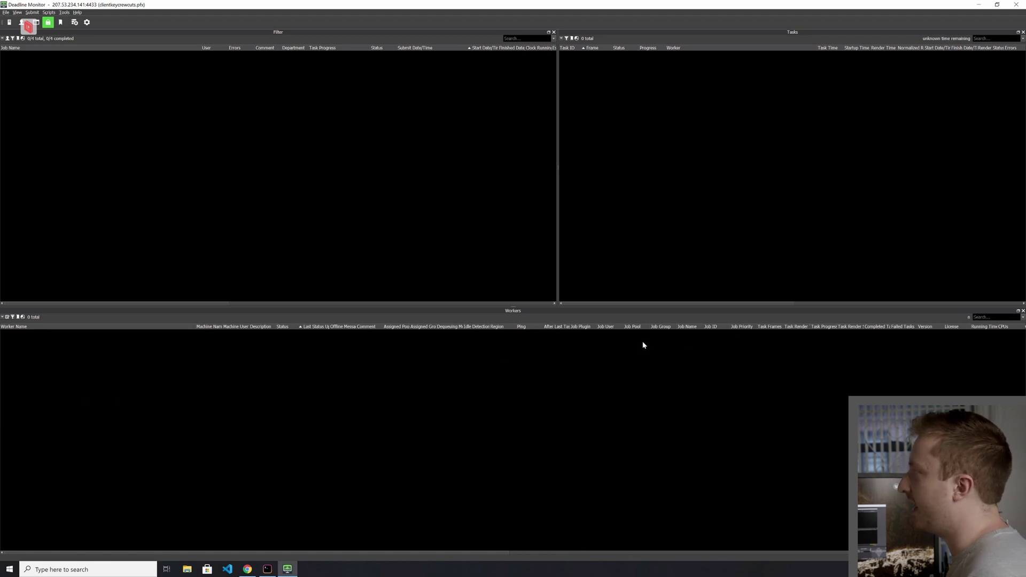
Start a new Cinema 4D job submission from the Submit > 3D menu
left_click(32, 12)
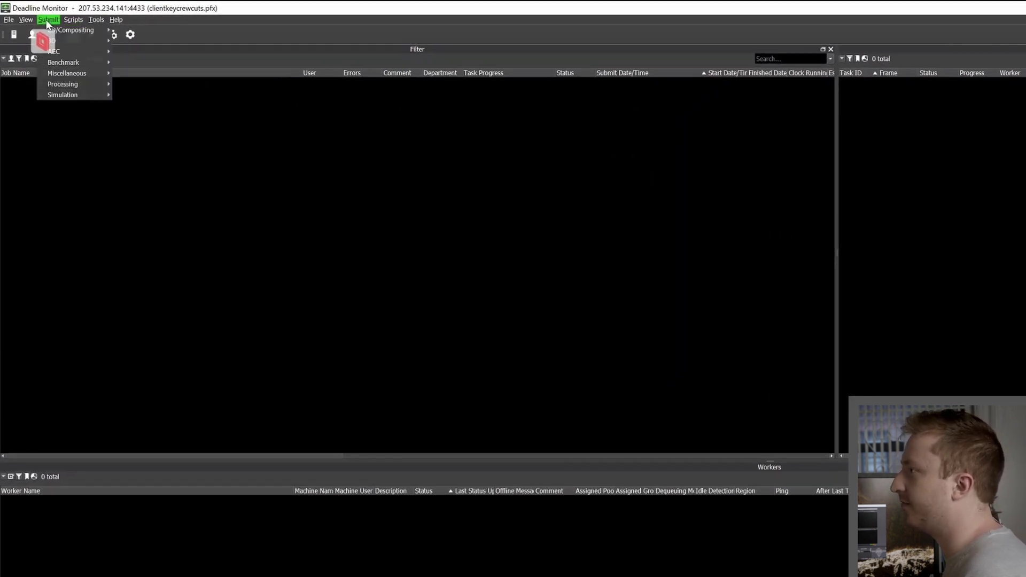
mouse_move(62, 40)
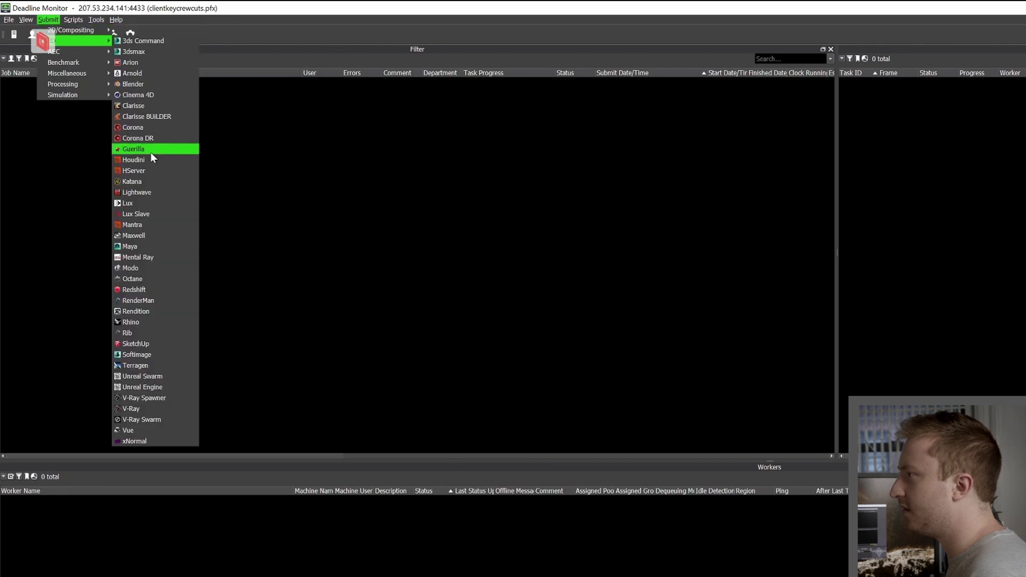
left_click(136, 95)
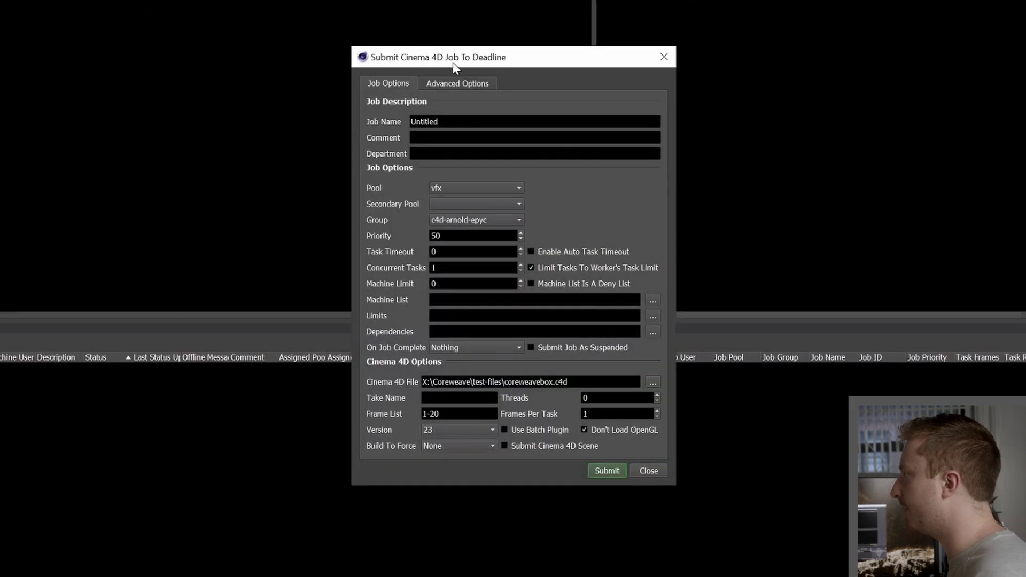
left_click_drag(453, 65, 365, 58)
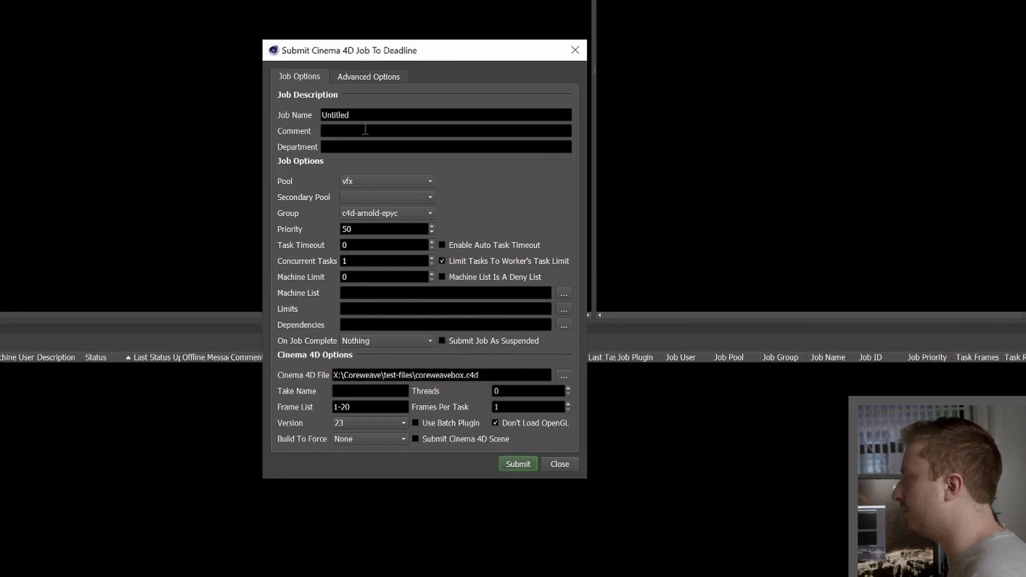
Replace the Untitled job name with 'Test Job' and keep the vfx pool
left_click(375, 116)
key("ctrl+a")
type("Test")
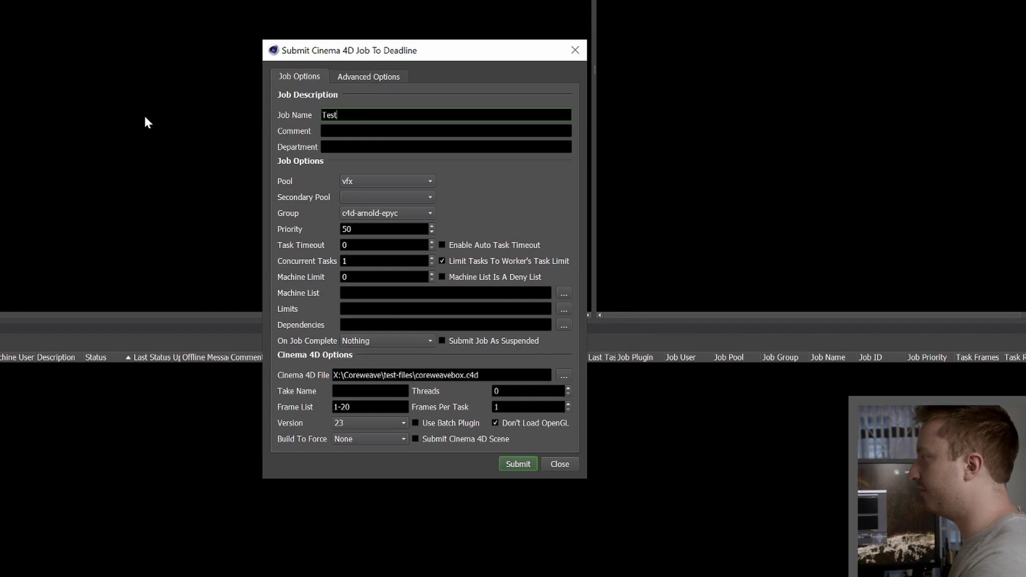
type(" Job")
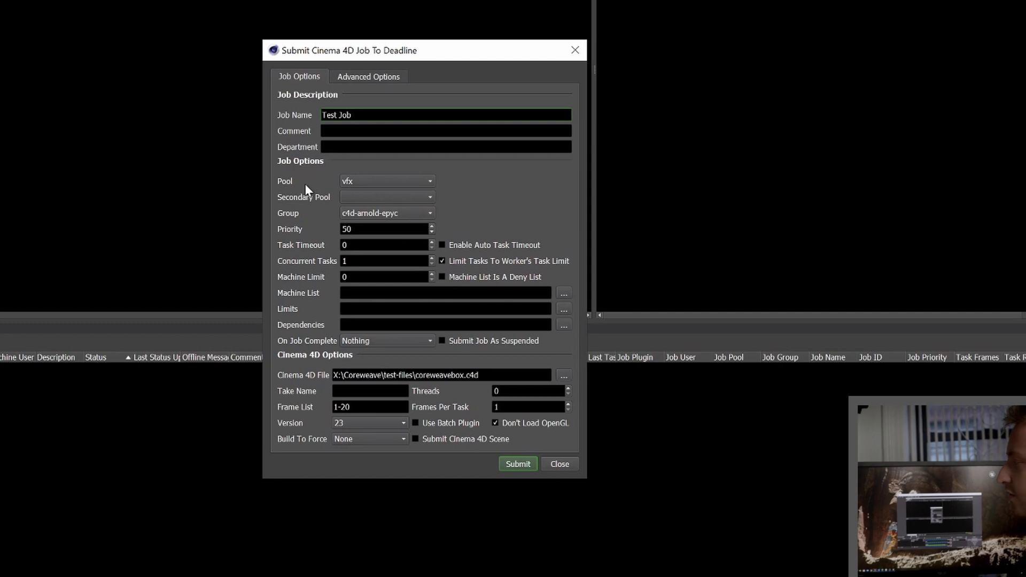
left_click(364, 183)
left_click(381, 182)
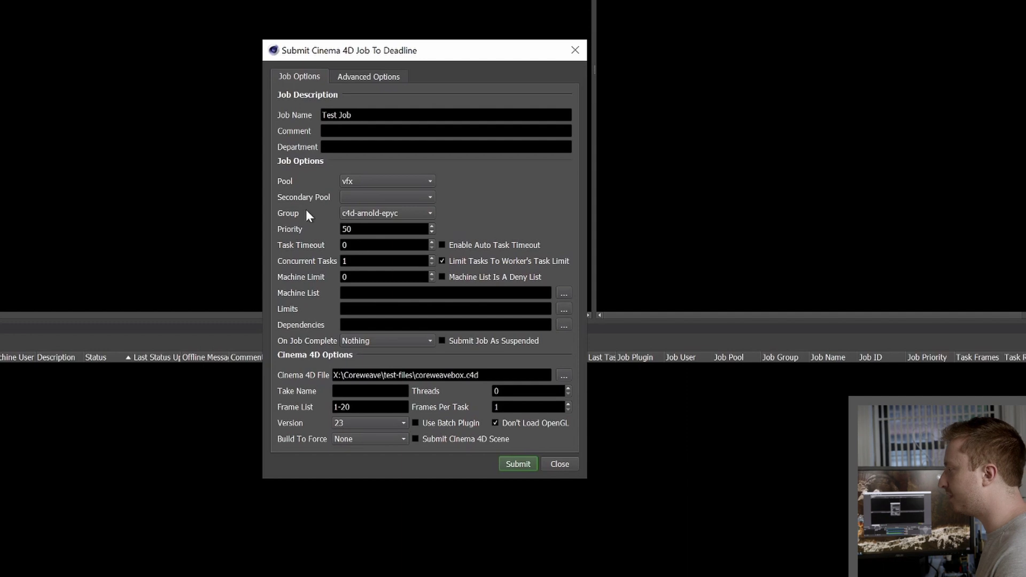
left_click(399, 210)
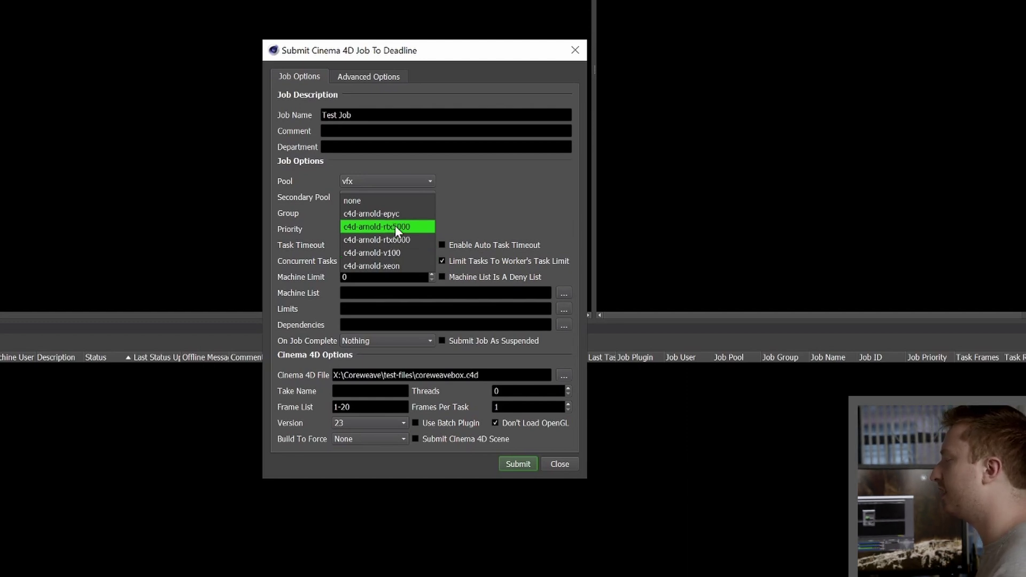
left_click(448, 179)
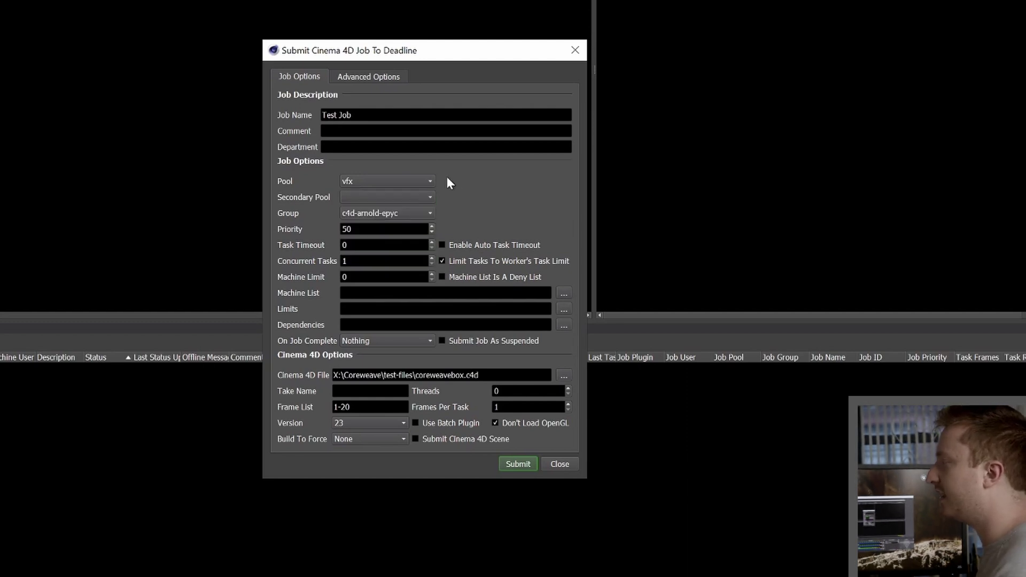
left_click(419, 214)
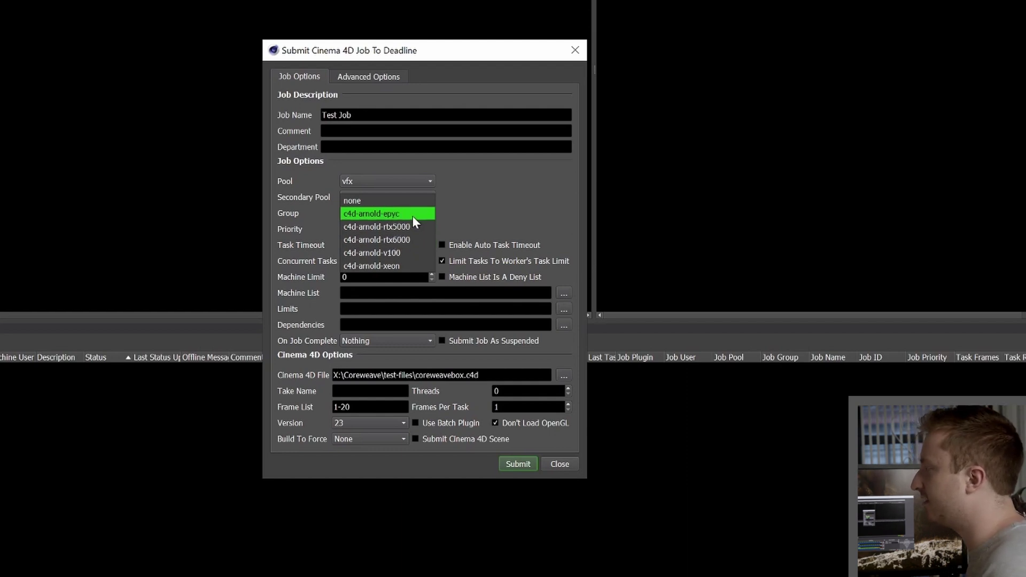
left_click(411, 216)
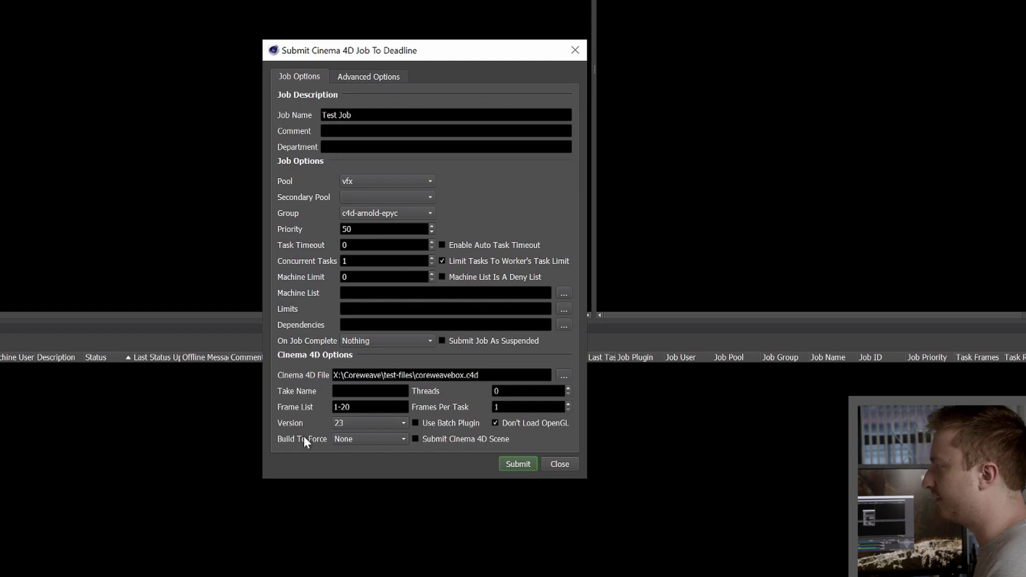
left_click(511, 464)
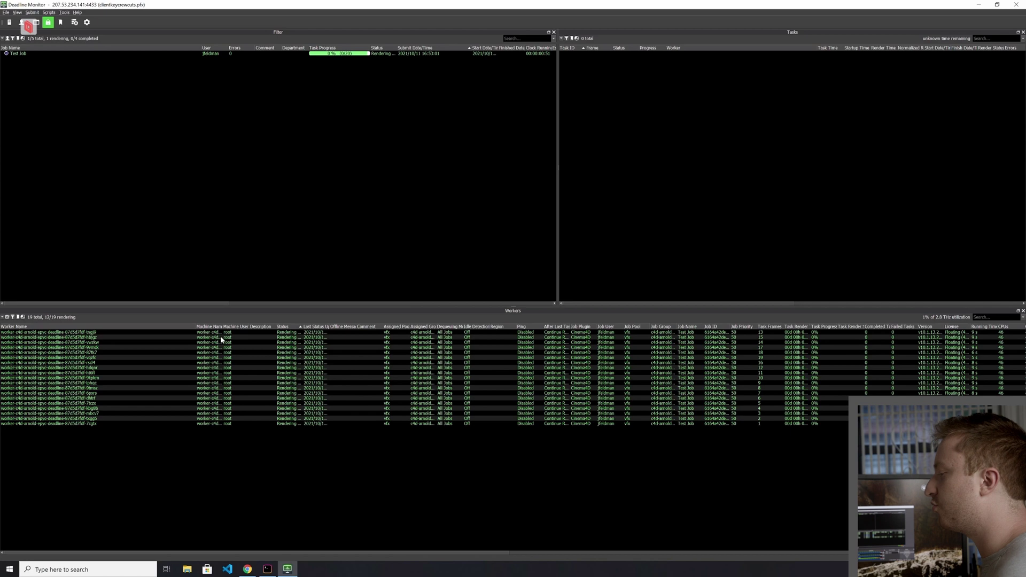
Remove Test Job from the job queue and confirm with OK
left_click(308, 54)
right_click(308, 56)
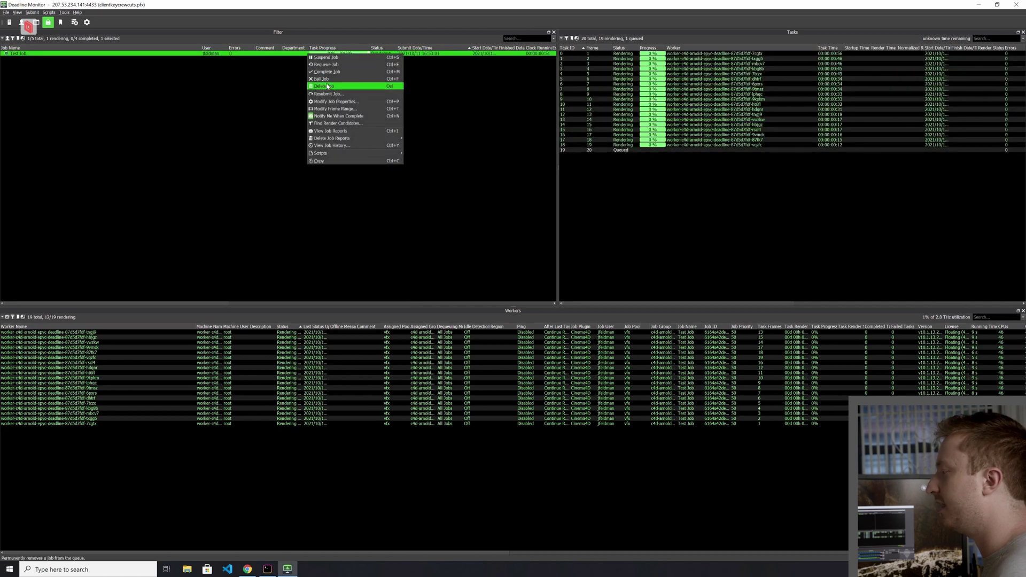
left_click(321, 74)
left_click(541, 297)
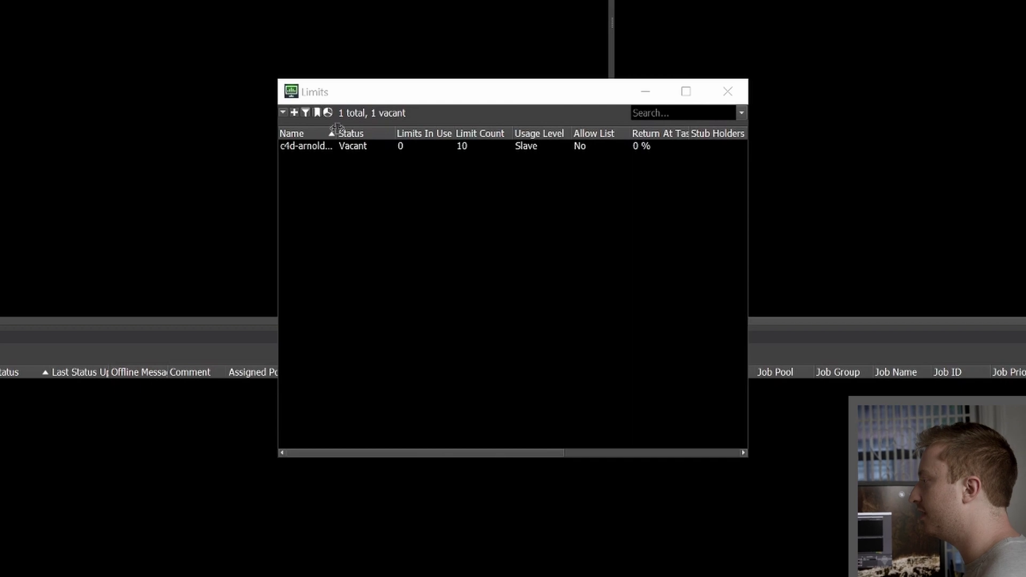
Widen the Name column, keep c4d-arnold-epyc's resource count at 10, and close Limits
left_click_drag(337, 133, 396, 134)
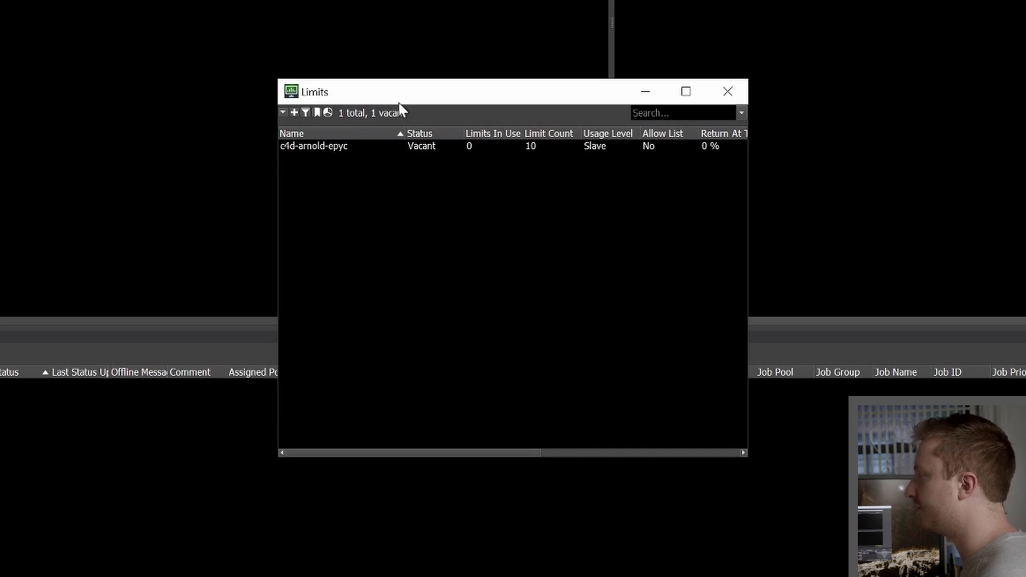
left_click(355, 147)
right_click(353, 147)
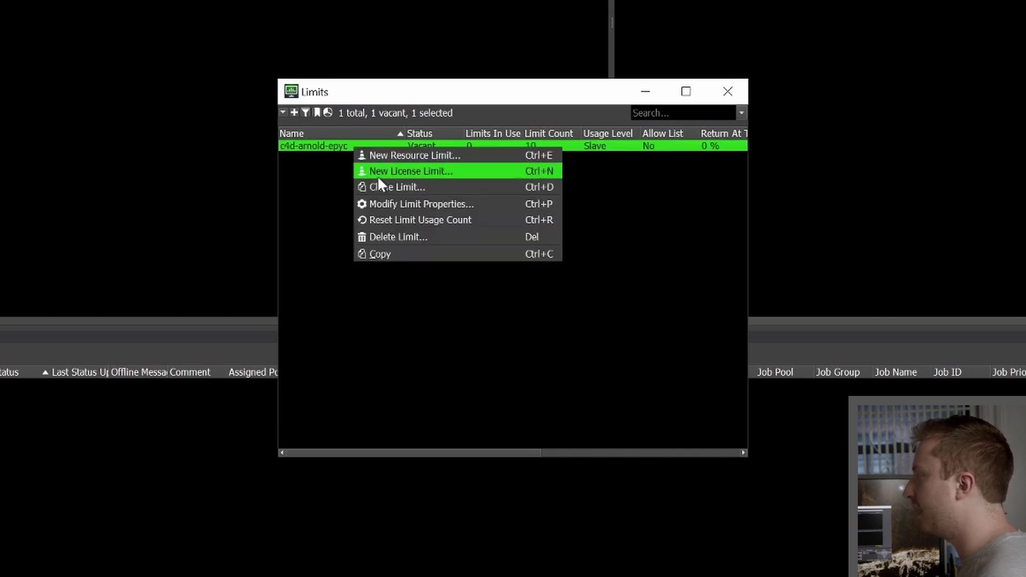
left_click(390, 203)
double_click(476, 219)
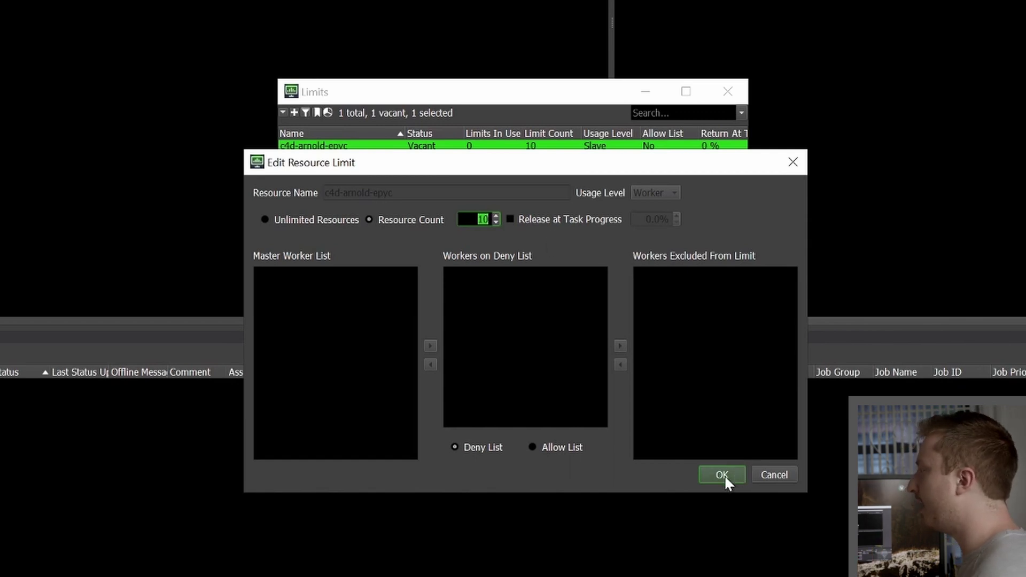
left_click(793, 162)
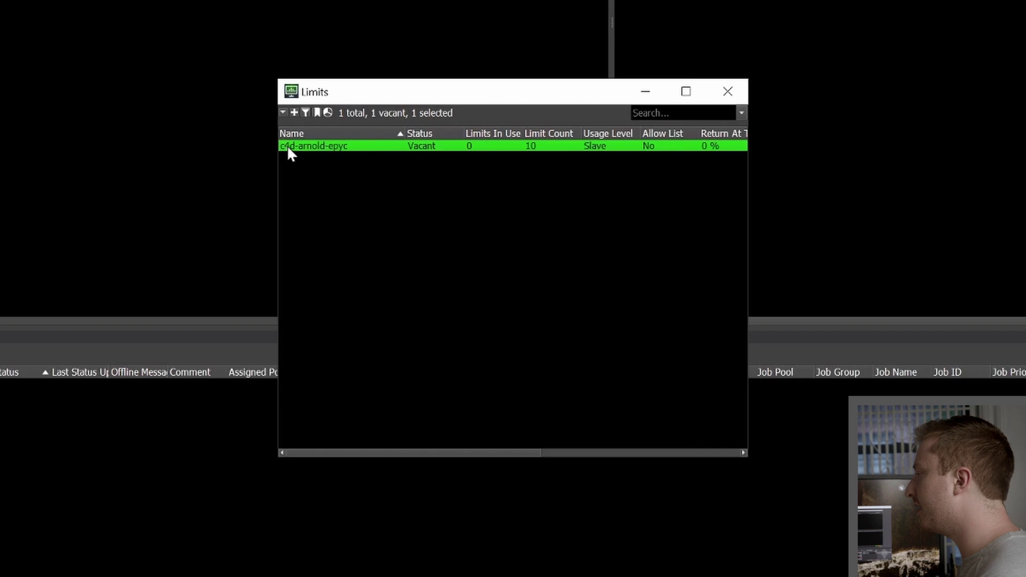
left_click(734, 96)
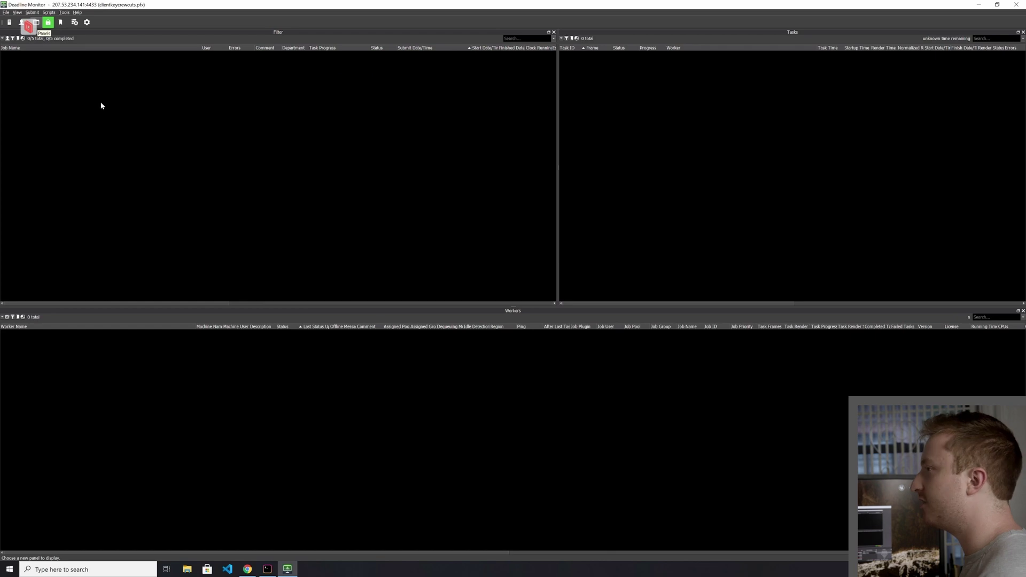
Submit a second Cinema 4D job named 'Test 2' and close the submission window
left_click(33, 13)
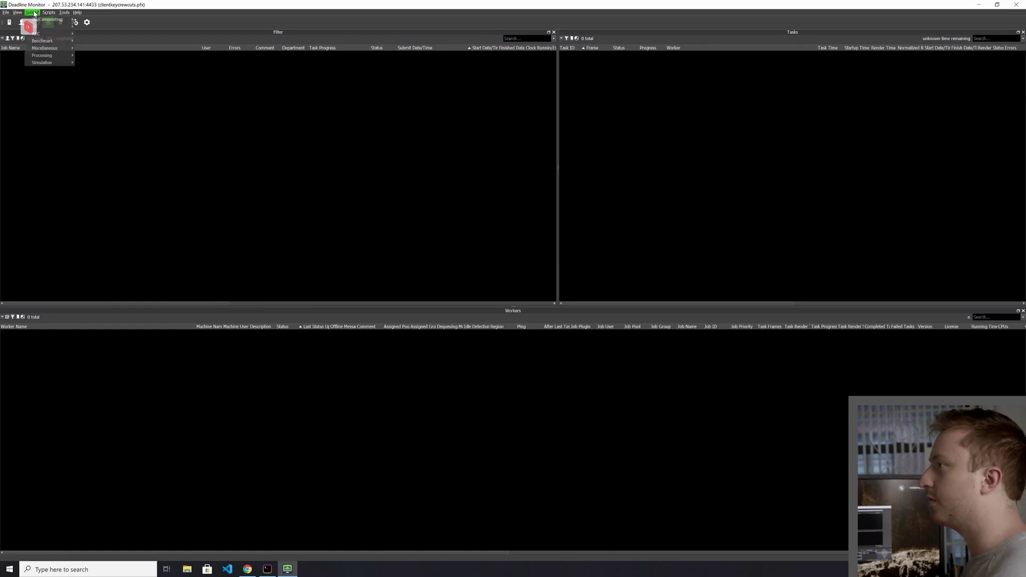
mouse_move(43, 26)
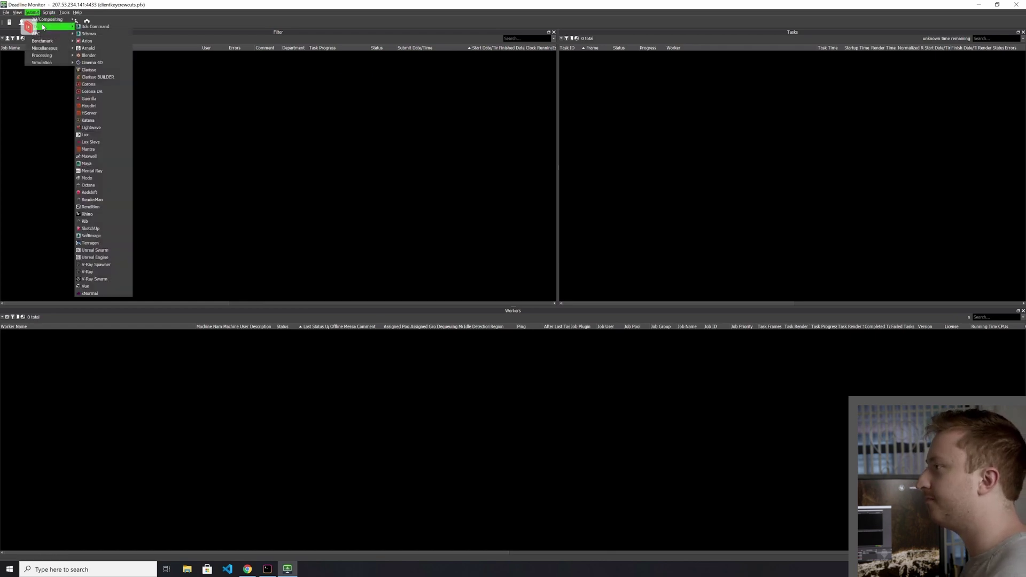
left_click(99, 62)
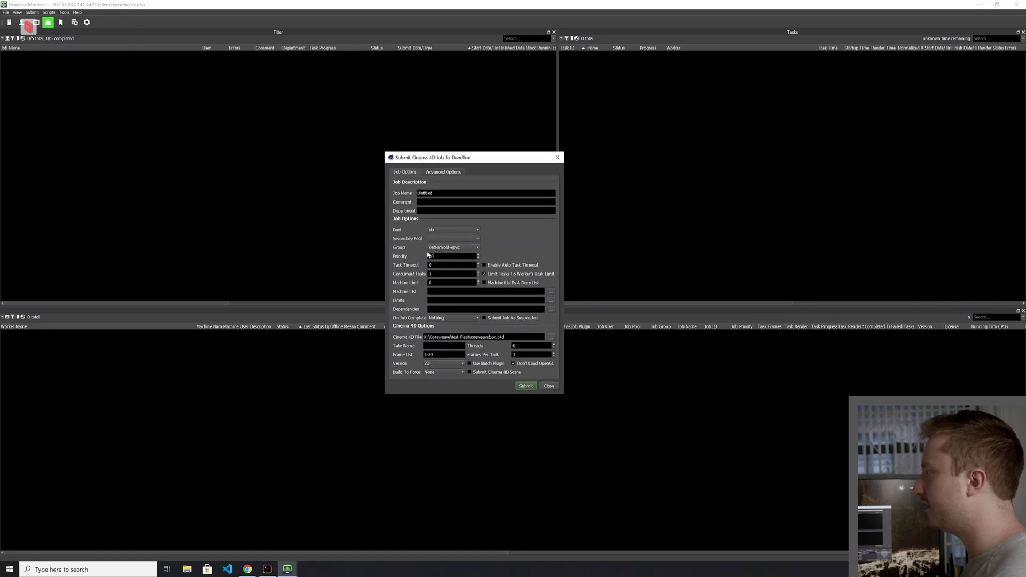
double_click(440, 194)
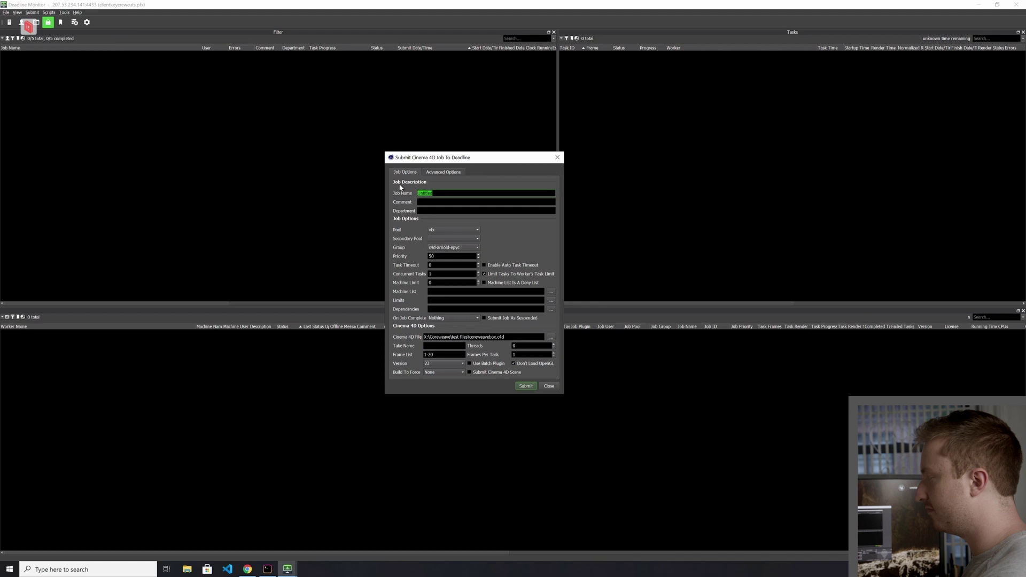
type("Test 2")
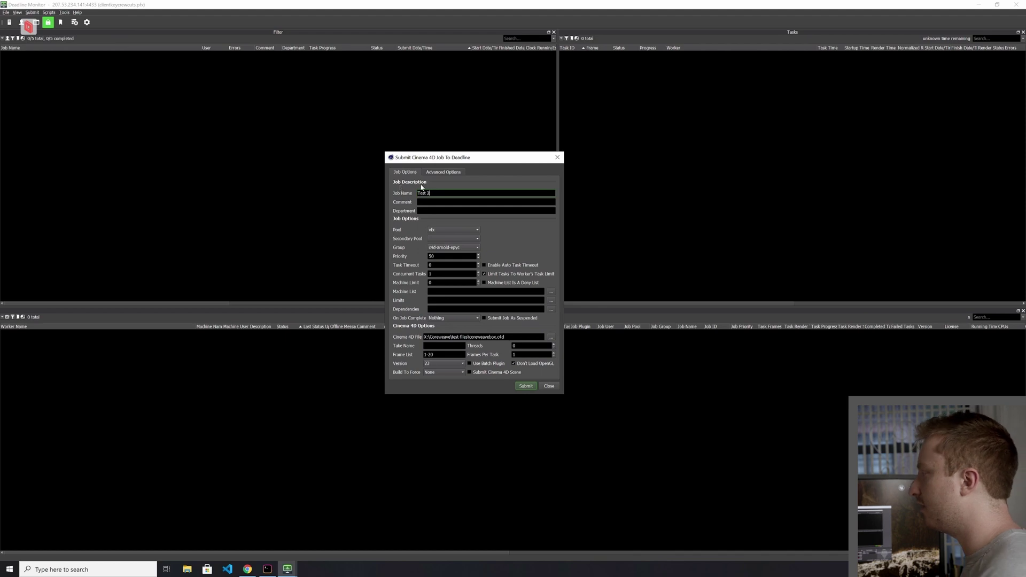
left_click(529, 386)
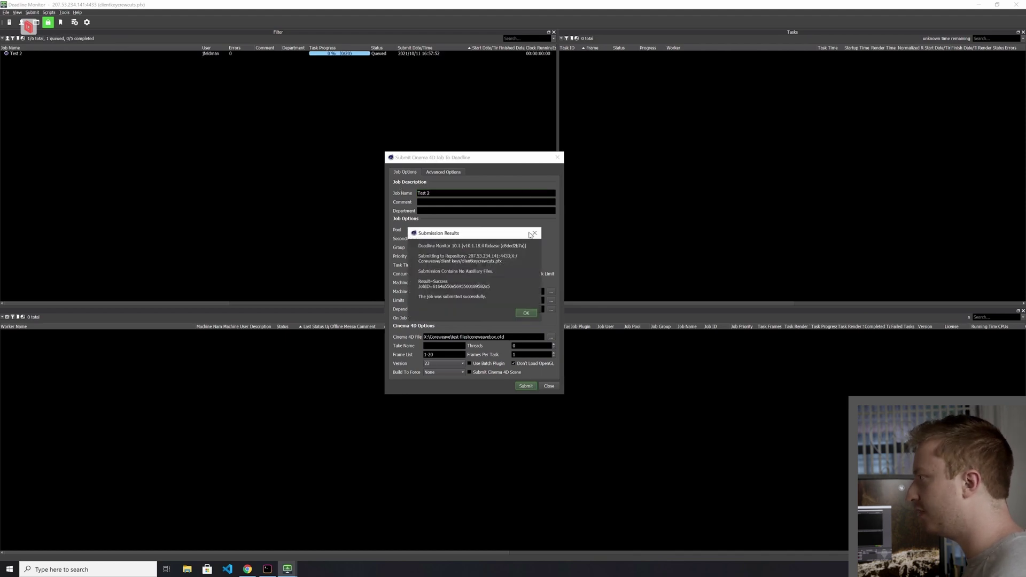
left_click(533, 233)
left_click(558, 158)
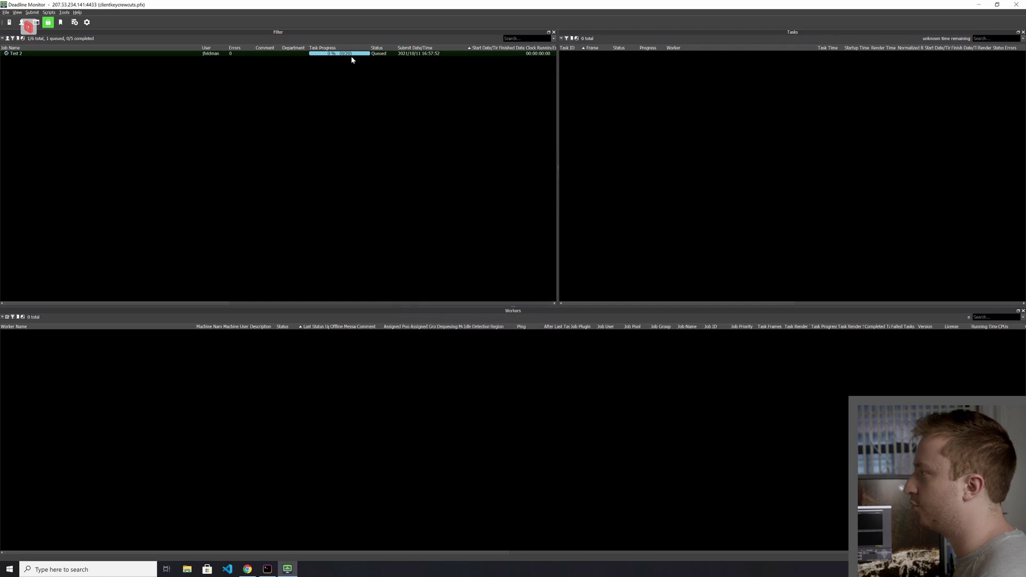